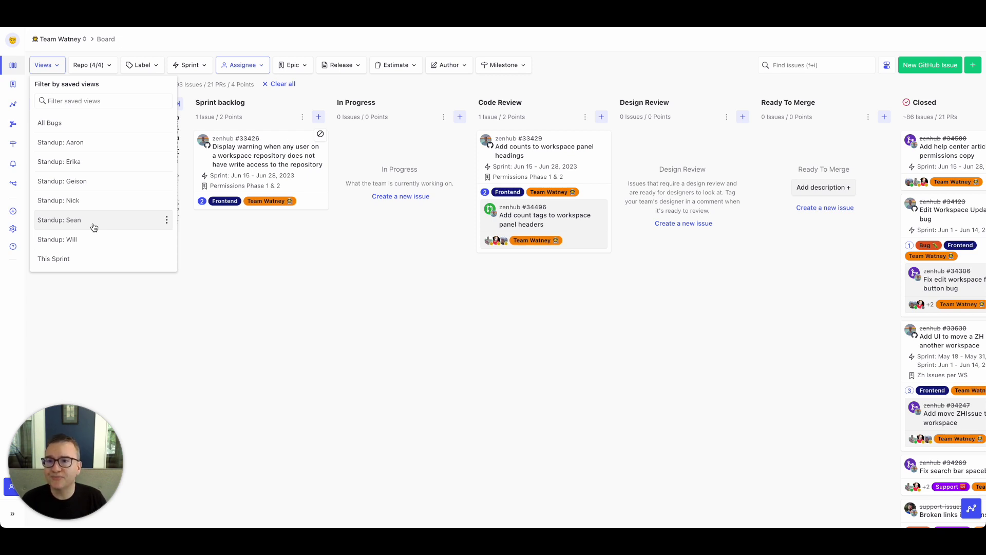
Step: Filter the board with the fifth saved standup view, which belongs to one team member
{"action": "left_click", "coordinate": [154, 221]}
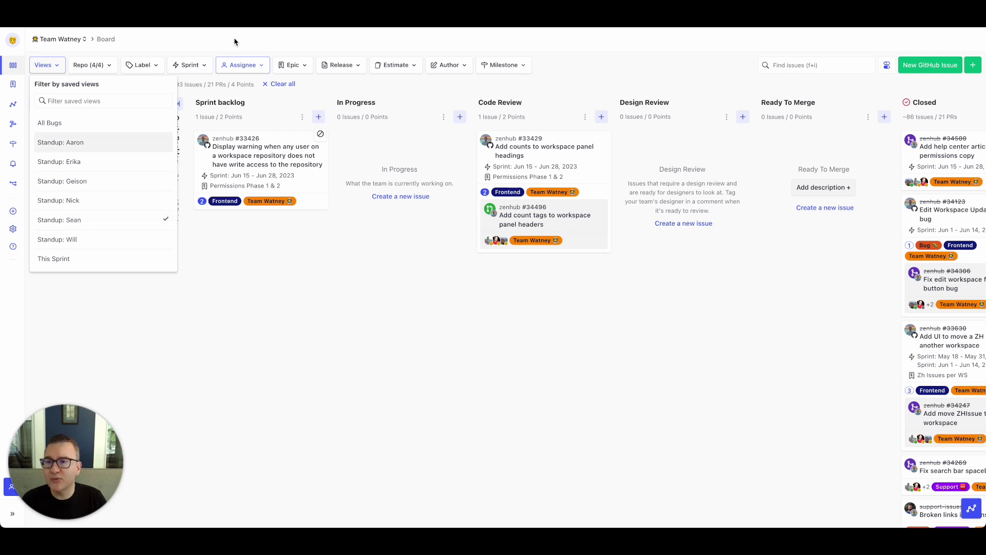
{"action": "left_click", "coordinate": [234, 42]}
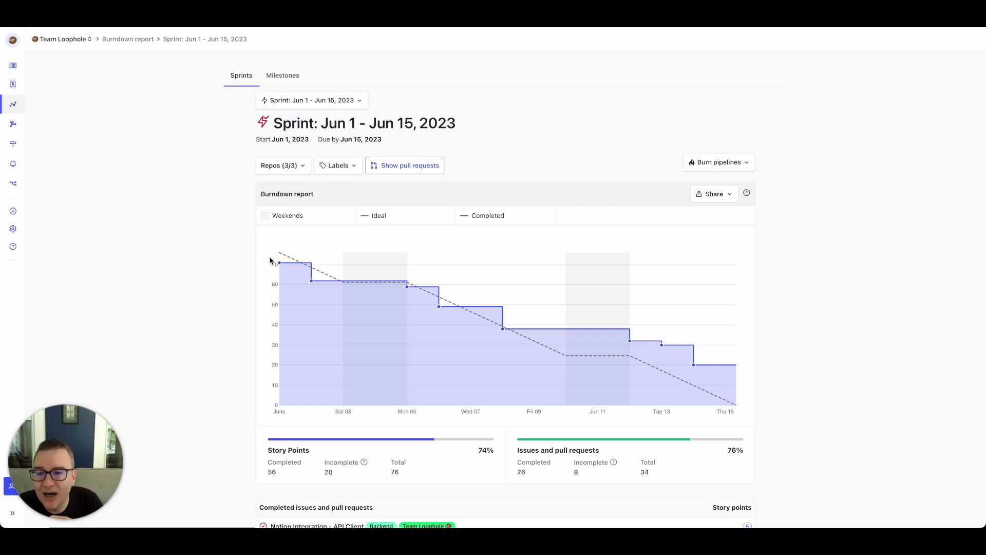
Step: Examine the burndown chart for the Jun 1 - Jun 15, 2023 sprint against the ideal line
{"action": "mouse_move", "coordinate": [411, 291]}
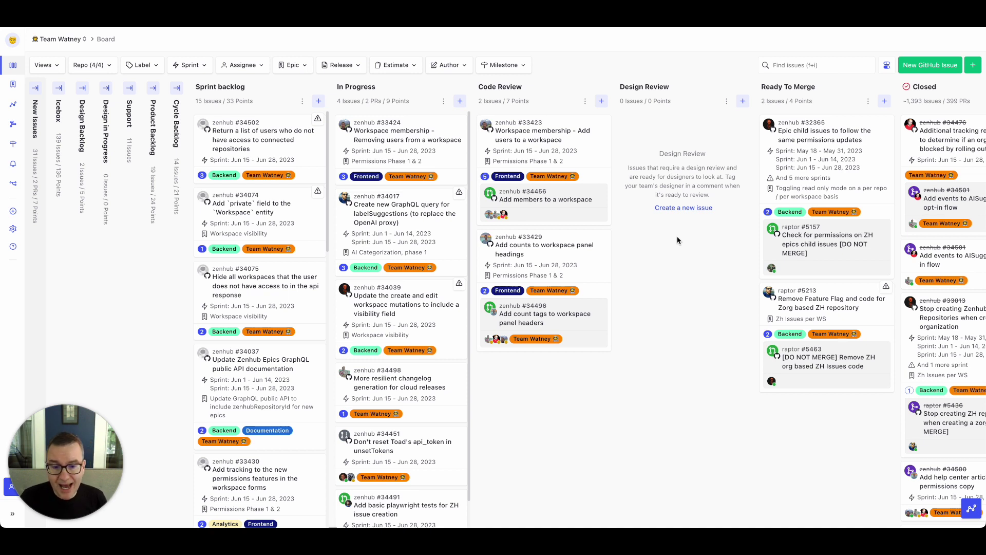
Step: Start a new GitHub issue titled "Update the GraphQL API documentation on our developer site" and accept the suggested Documentation and Backend labels
{"action": "key", "text": "c"}
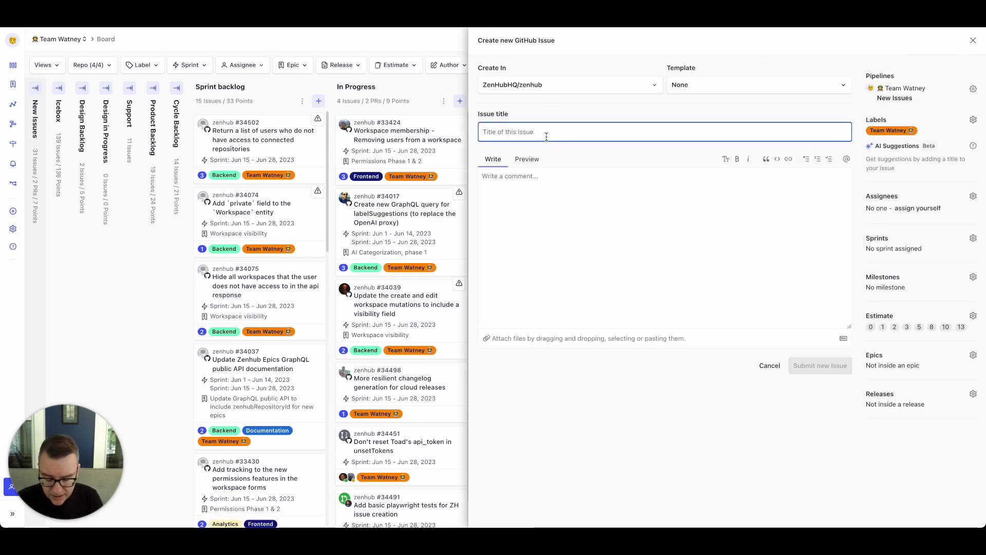
{"action": "type", "text": "Update the "}
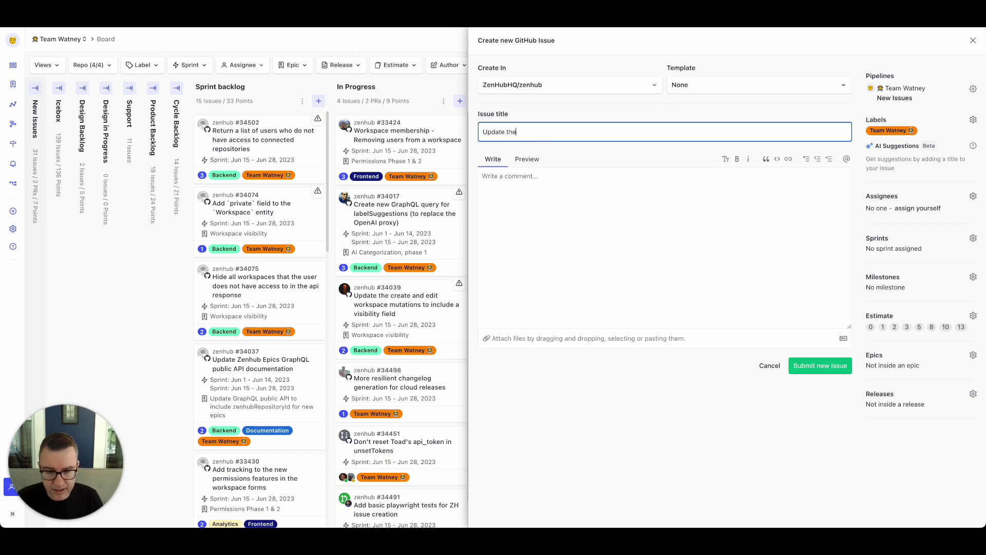
{"action": "type", "text": "GraphQL API documen"}
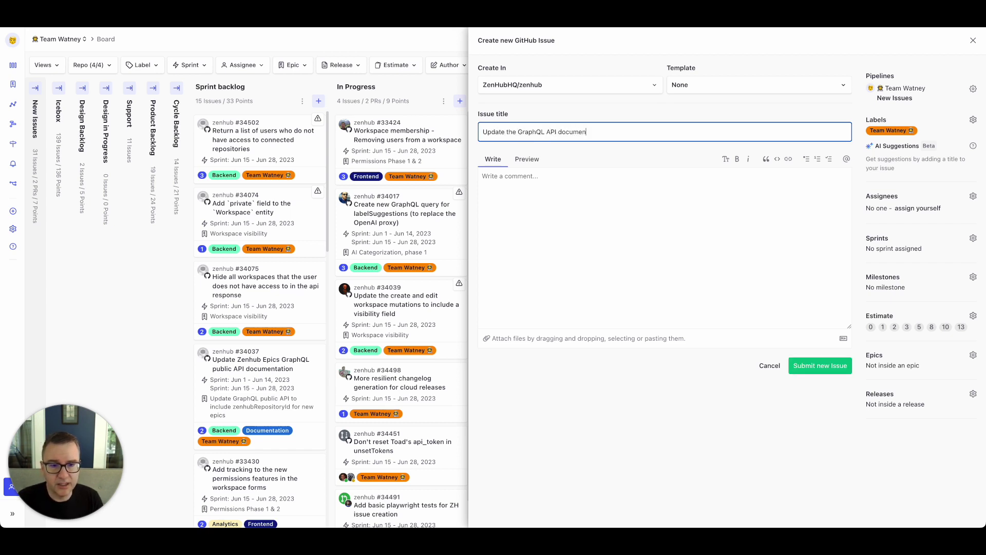
{"action": "type", "text": "t"}
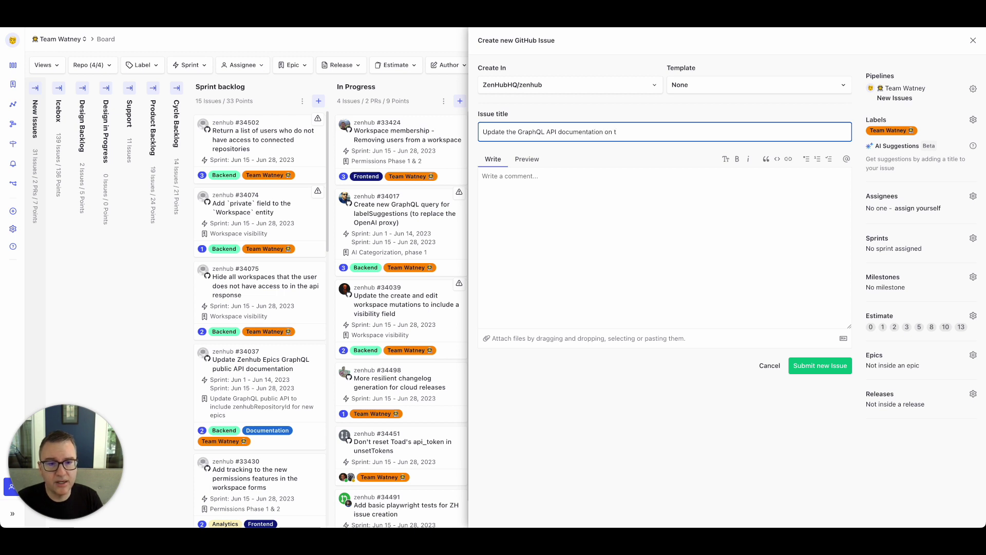
{"action": "type", "text": "ation on our developer site"}
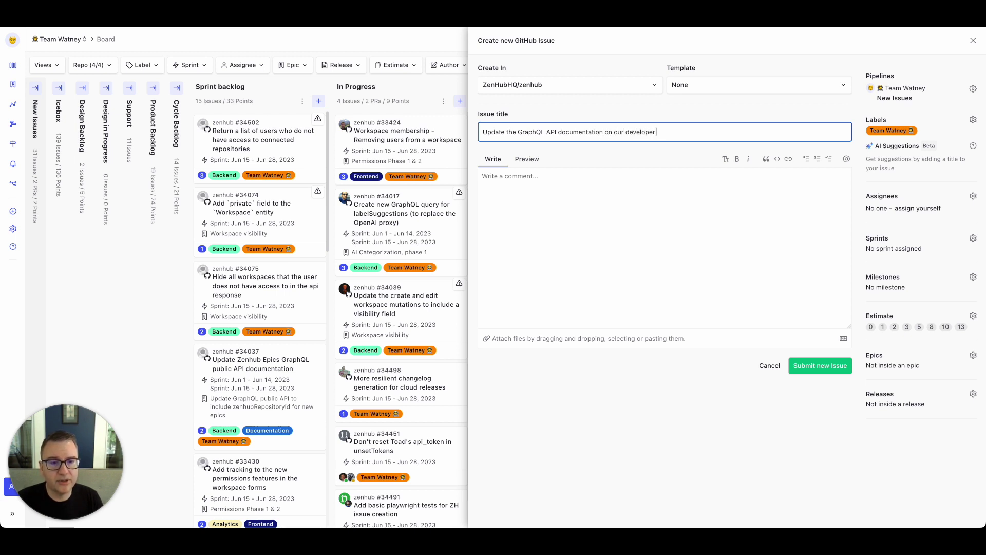
{"action": "left_click", "coordinate": [553, 191]}
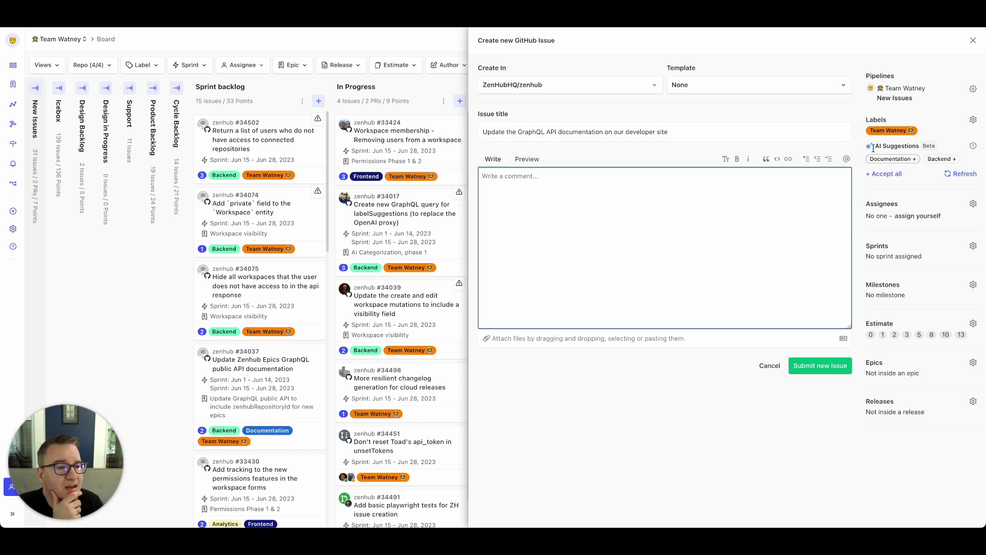
{"action": "left_click", "coordinate": [884, 174]}
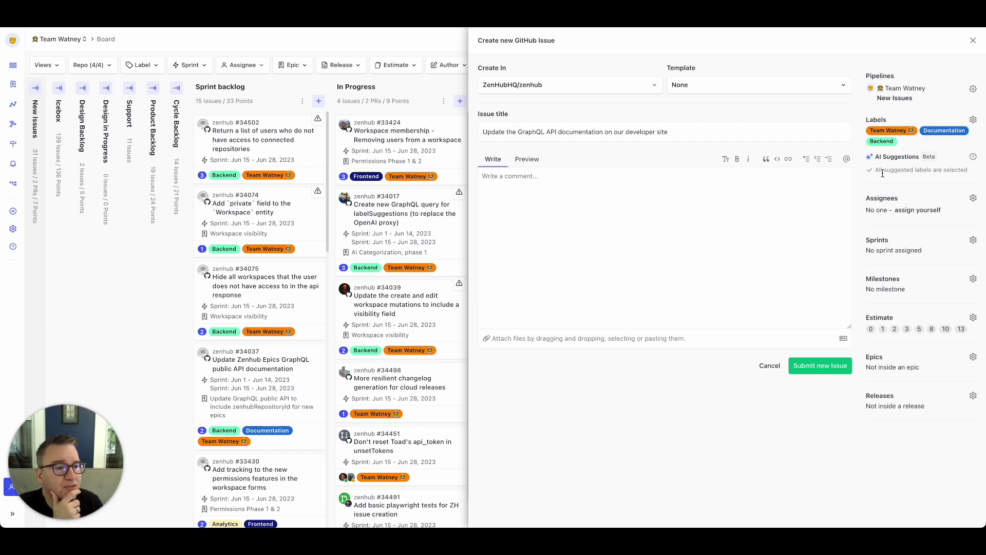
Step: Fill the new issue's description with lorem ipsum placeholder text and submit the issue
{"action": "left_click", "coordinate": [745, 231]}
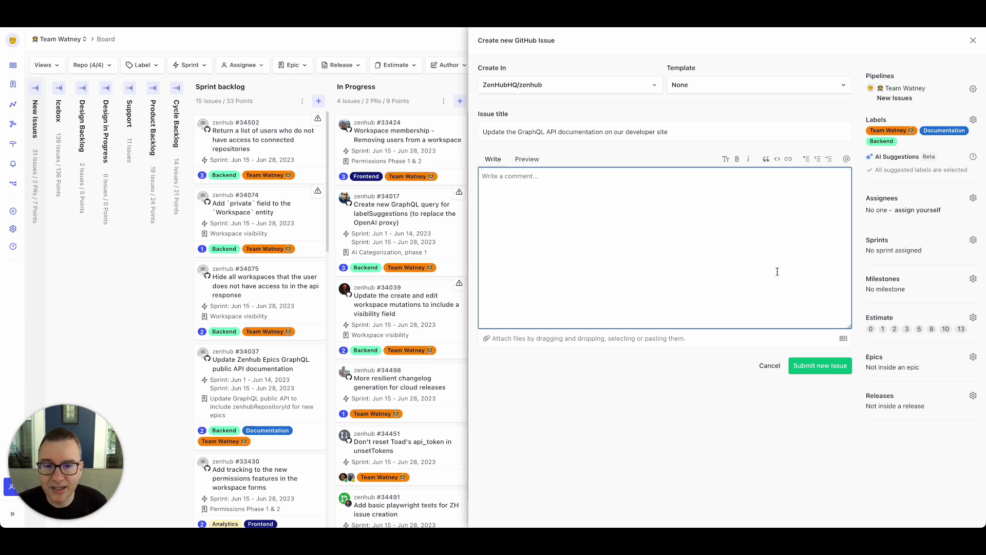
{"action": "type", "text": "loremu"}
{"action": "type", "text": "ipsum"}
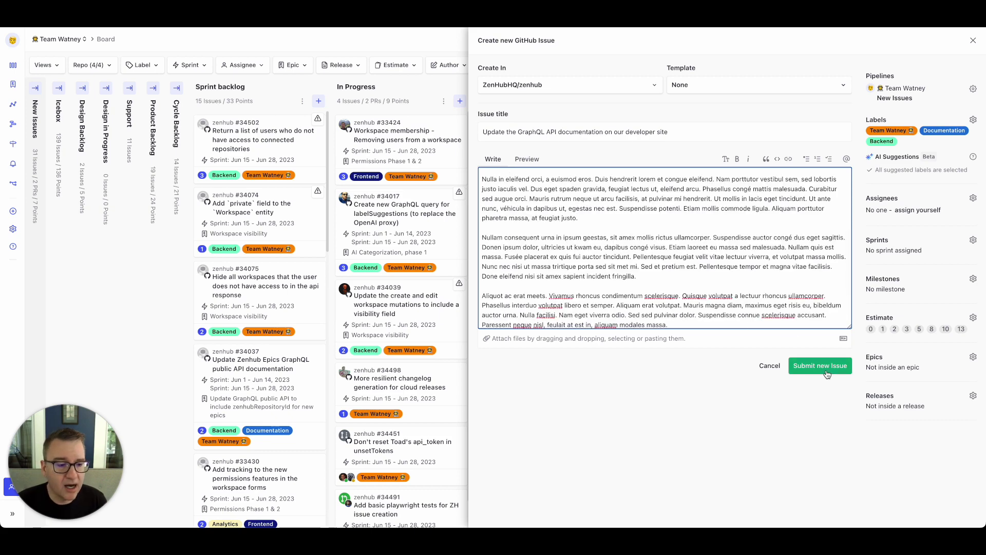
{"action": "left_click", "coordinate": [827, 372]}
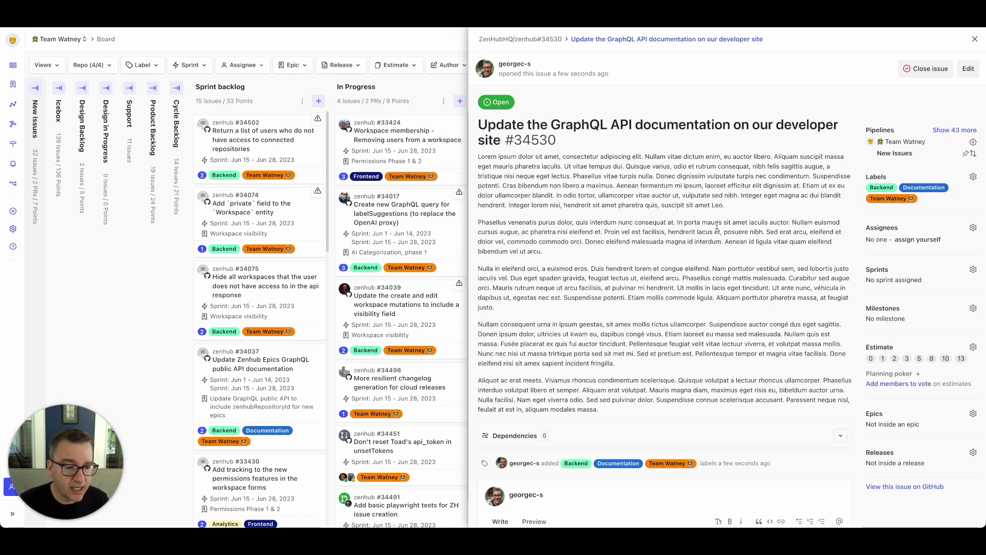
Step: Add two team members as planning poker participants on the issue and notify them with a comment
{"action": "left_click", "coordinate": [879, 386]}
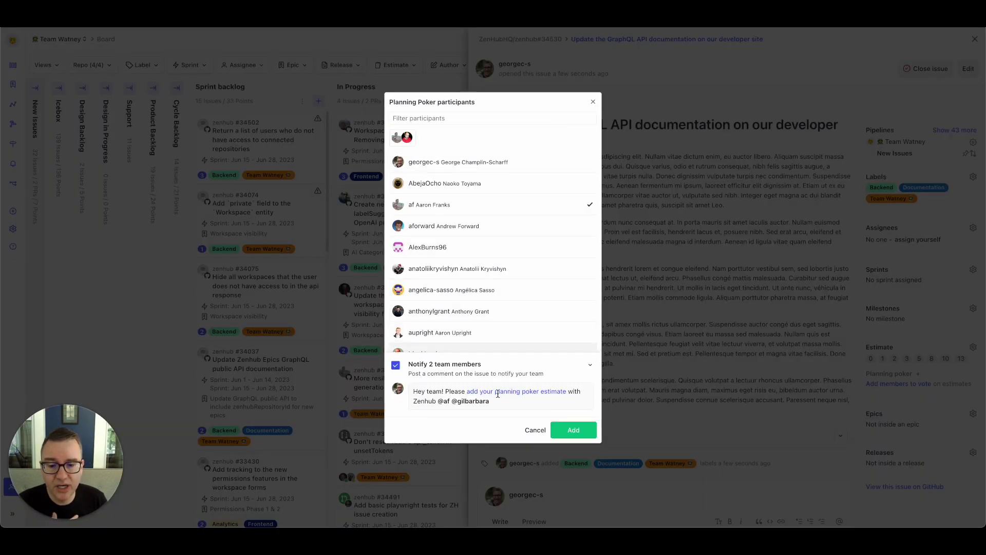
{"action": "left_click", "coordinate": [573, 431]}
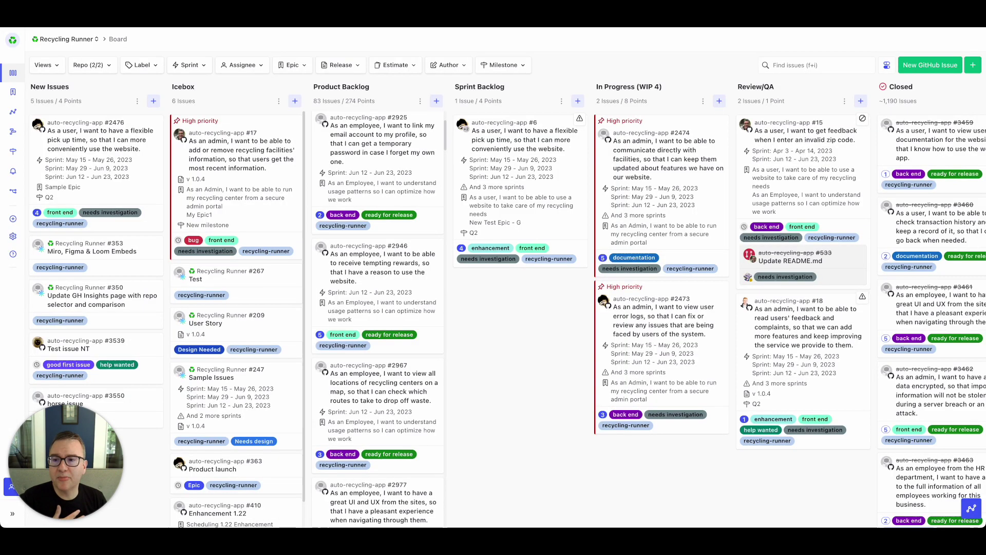
Step: Open the "Miro, Figma & Loom Embeds" issue in Recycling Runner's New Issues and examine its embedded Figma file, Miro board and Loom video
{"action": "left_click", "coordinate": [87, 255]}
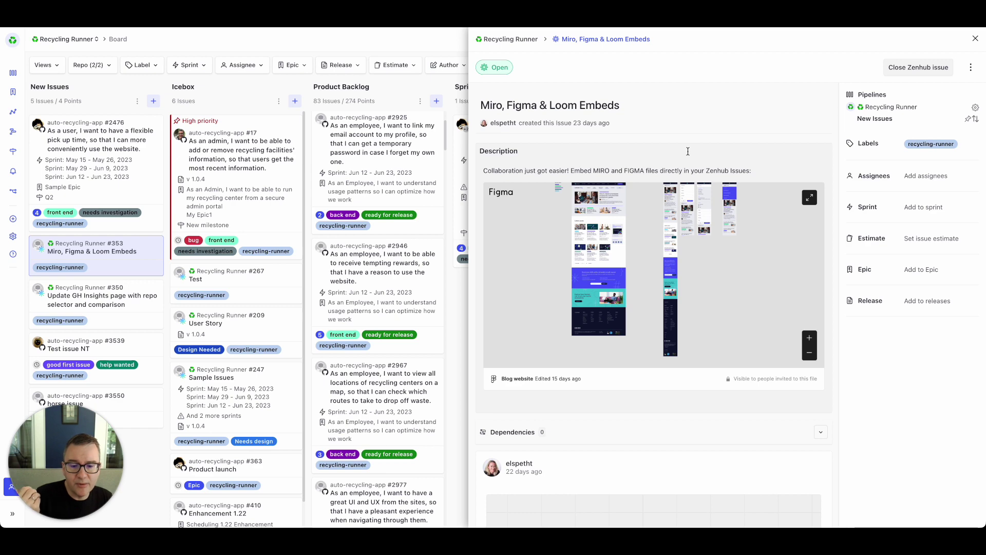
{"action": "scroll", "coordinate": [688, 151], "scroll_direction": "down", "scroll_amount": 7}
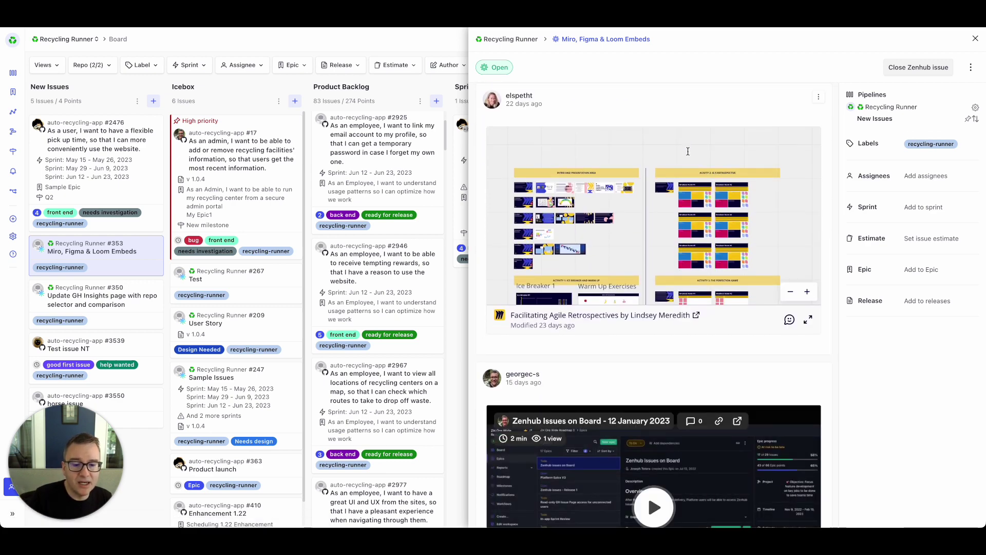
{"action": "scroll", "coordinate": [688, 151], "scroll_direction": "down", "scroll_amount": 4}
{"action": "scroll", "coordinate": [688, 152], "scroll_direction": "right", "scroll_amount": 2}
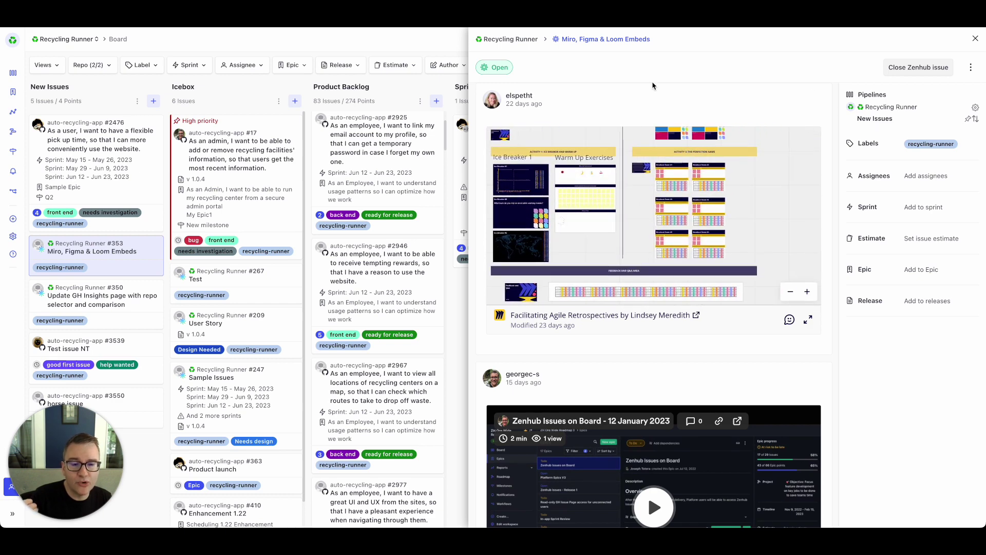
{"action": "scroll", "coordinate": [718, 138], "scroll_direction": "up", "scroll_amount": 7}
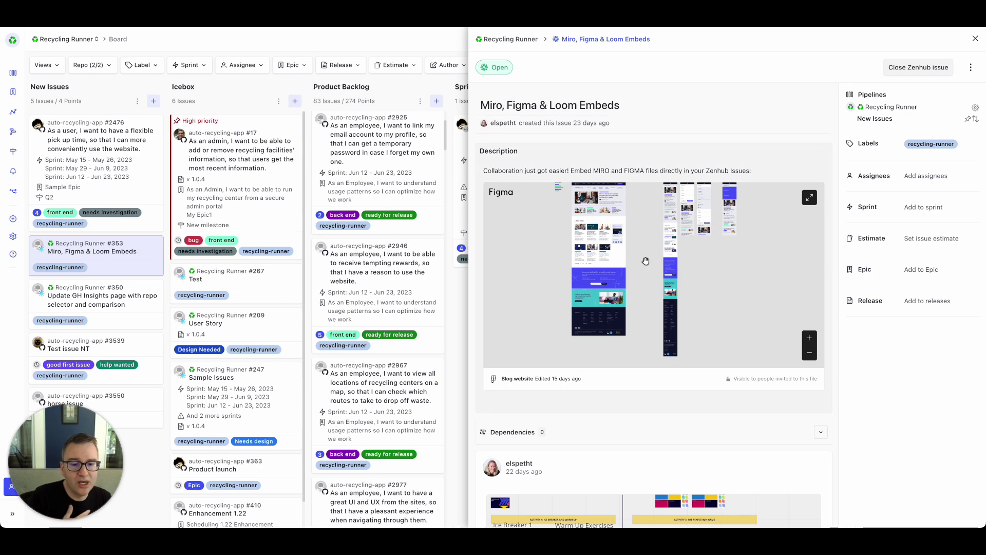
{"action": "scroll", "coordinate": [646, 261], "scroll_direction": "down", "scroll_amount": 2}
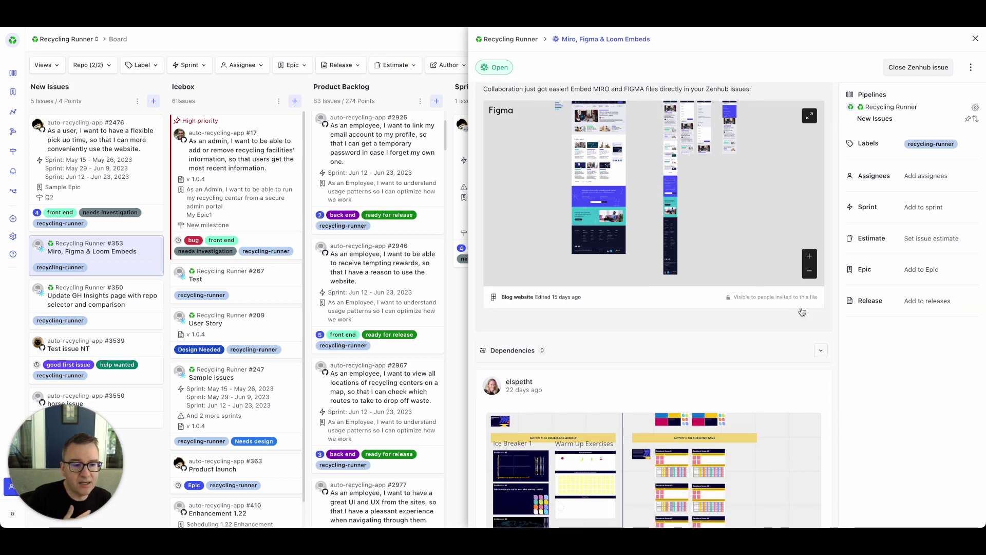
{"action": "scroll", "coordinate": [802, 312], "scroll_direction": "down", "scroll_amount": 10}
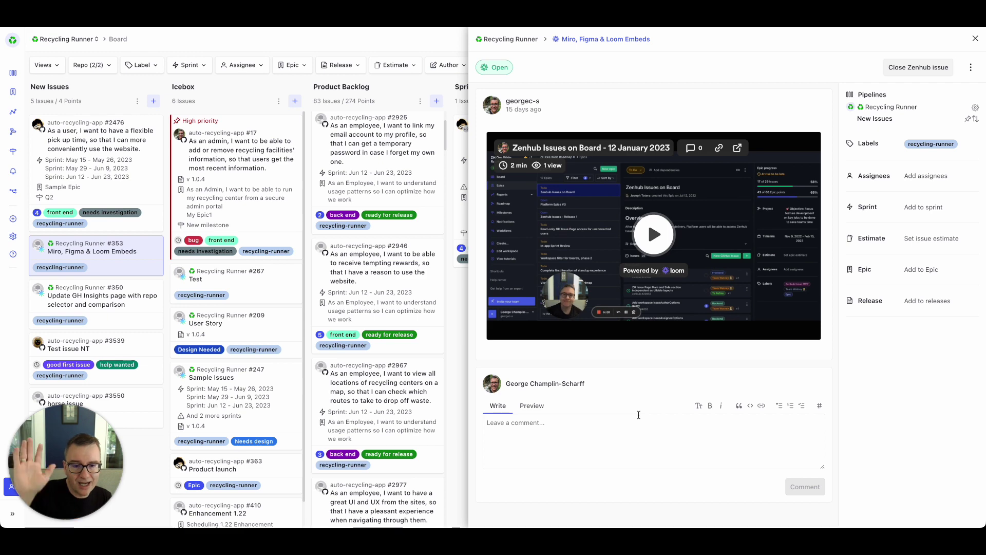
{"action": "scroll", "coordinate": [700, 114], "scroll_direction": "up", "scroll_amount": 10}
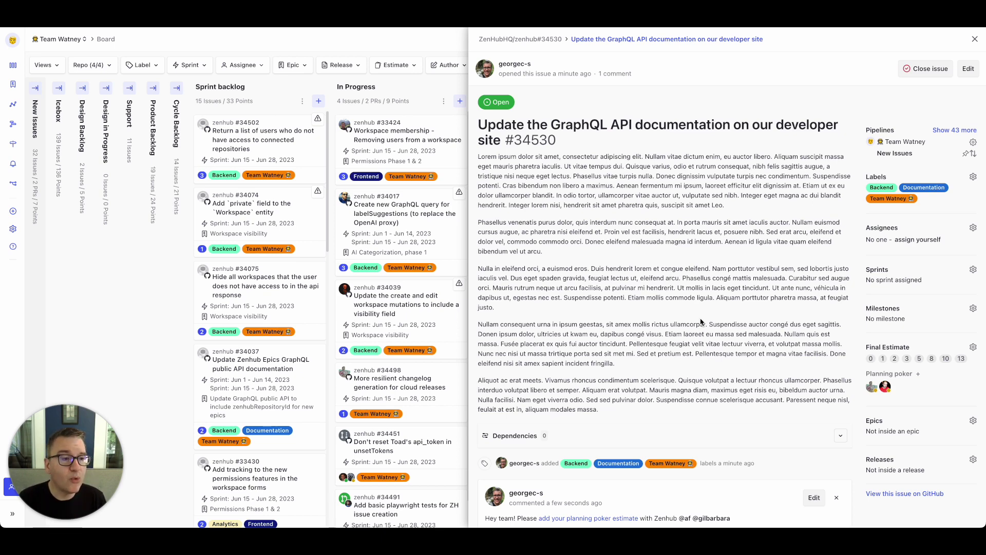
Step: Move the GraphQL API documentation issue to the Product Backlog pipeline
{"action": "left_click", "coordinate": [899, 154]}
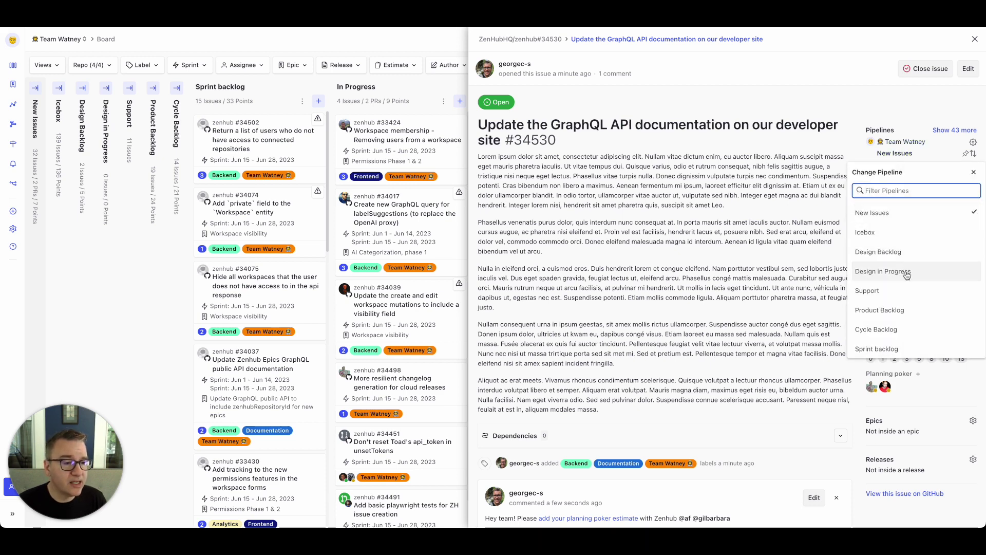
{"action": "left_click", "coordinate": [887, 310]}
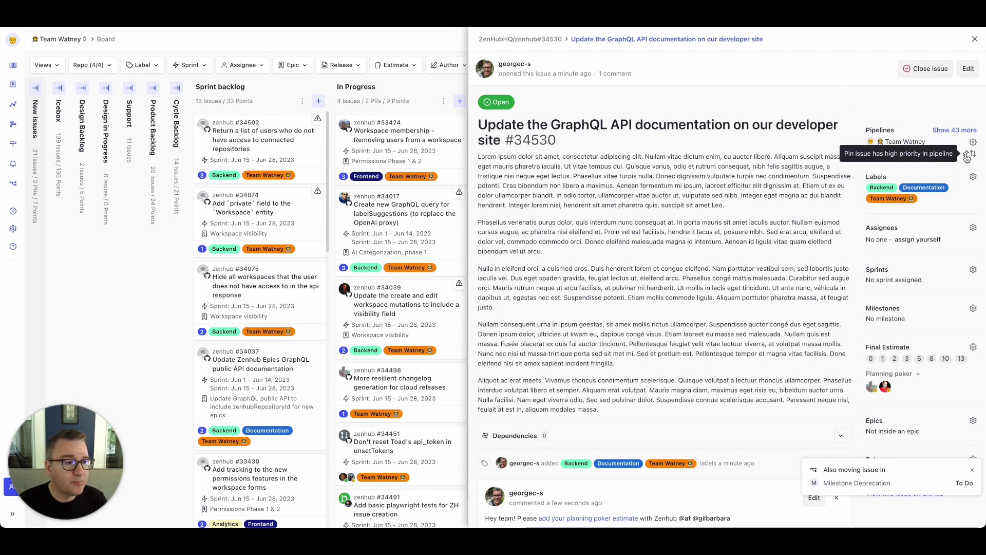
Step: Pin the GraphQL API documentation issue as high priority in its pipeline and remove the pin again
{"action": "left_click", "coordinate": [967, 154]}
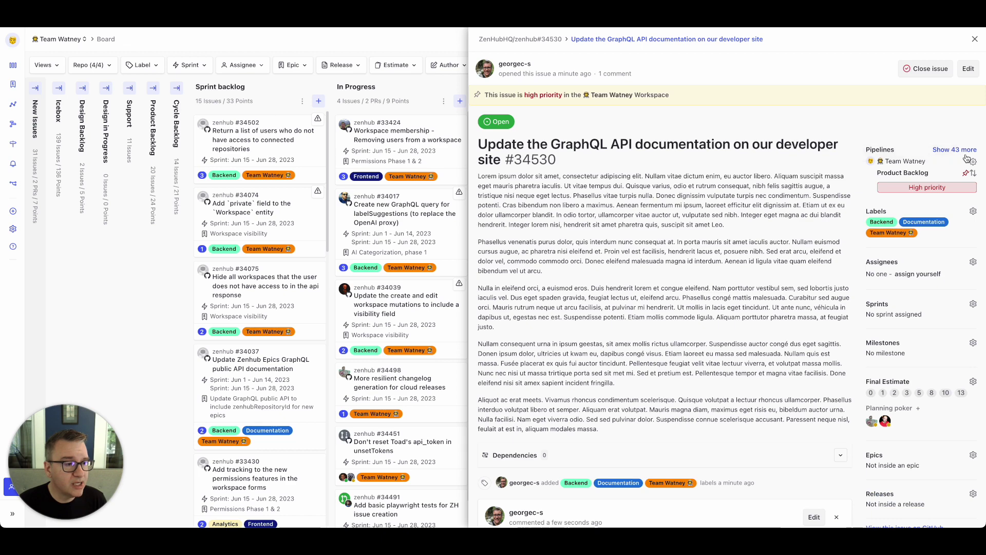
{"action": "left_click", "coordinate": [966, 174]}
Step: Send the GraphQL API documentation issue to the top of the Product Backlog, and reposition it at the bottom
{"action": "left_click", "coordinate": [972, 155]}
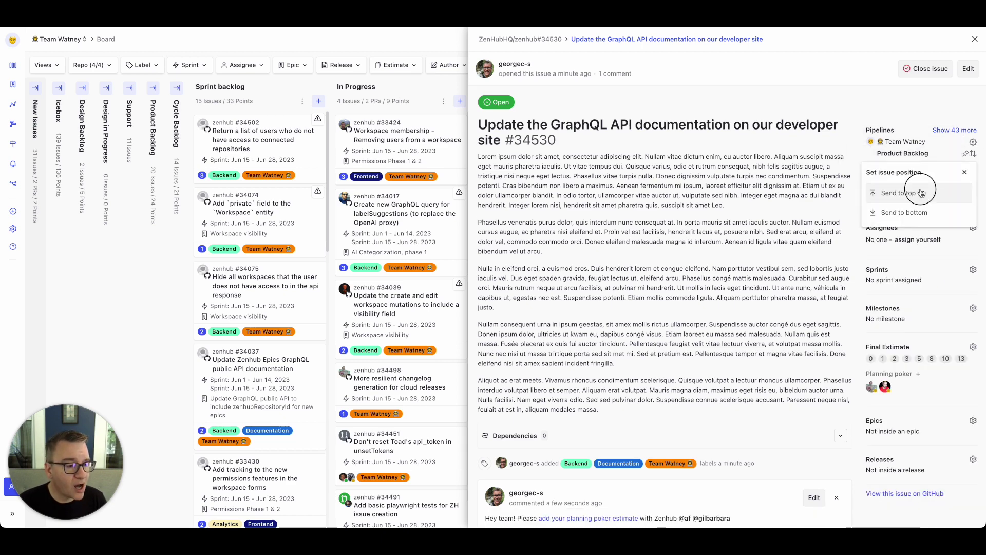
{"action": "left_click", "coordinate": [922, 193]}
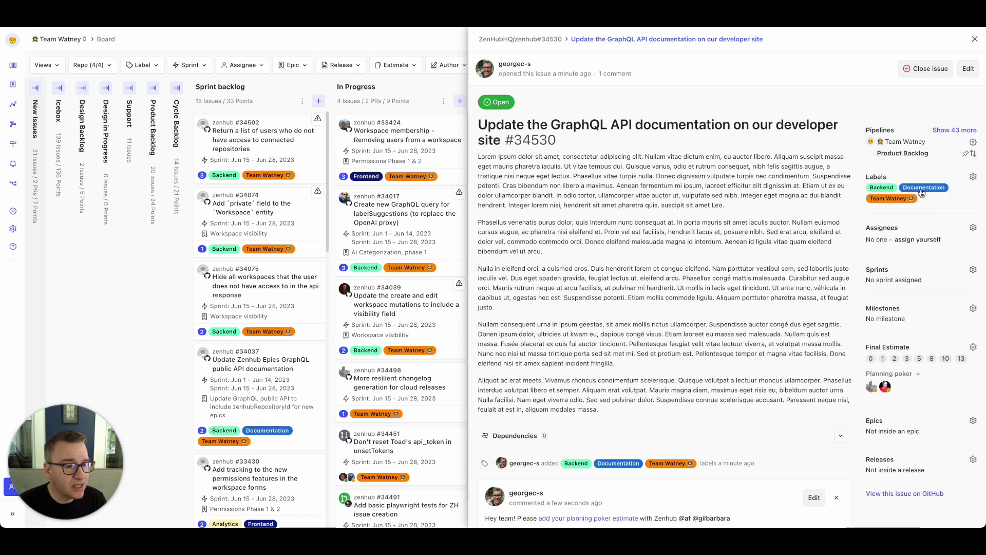
{"action": "left_click", "coordinate": [974, 154]}
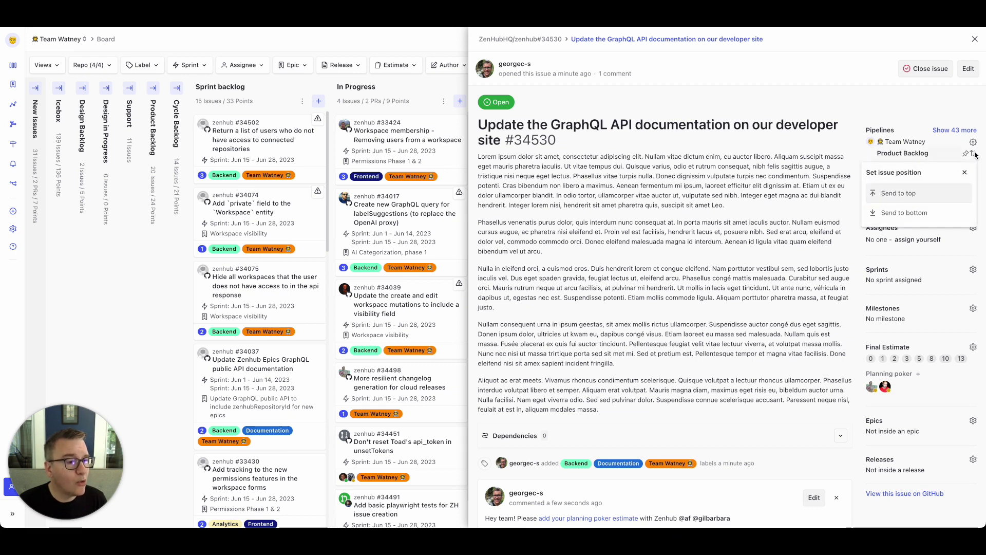
{"action": "left_click", "coordinate": [905, 213]}
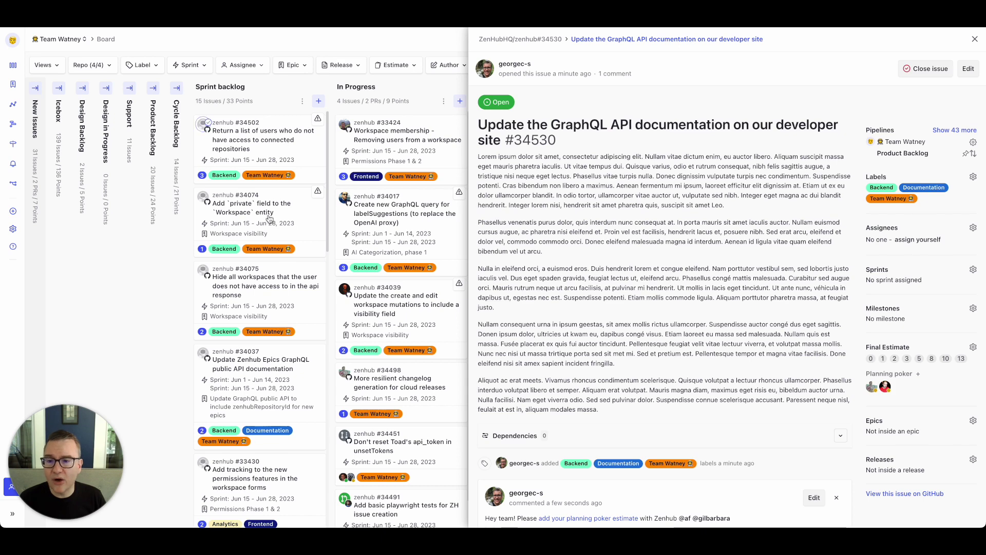
Step: Close the issue details and widen the Sprint backlog pipeline to four columns of cards
{"action": "left_click", "coordinate": [346, 38]}
{"action": "left_click", "coordinate": [318, 88]}
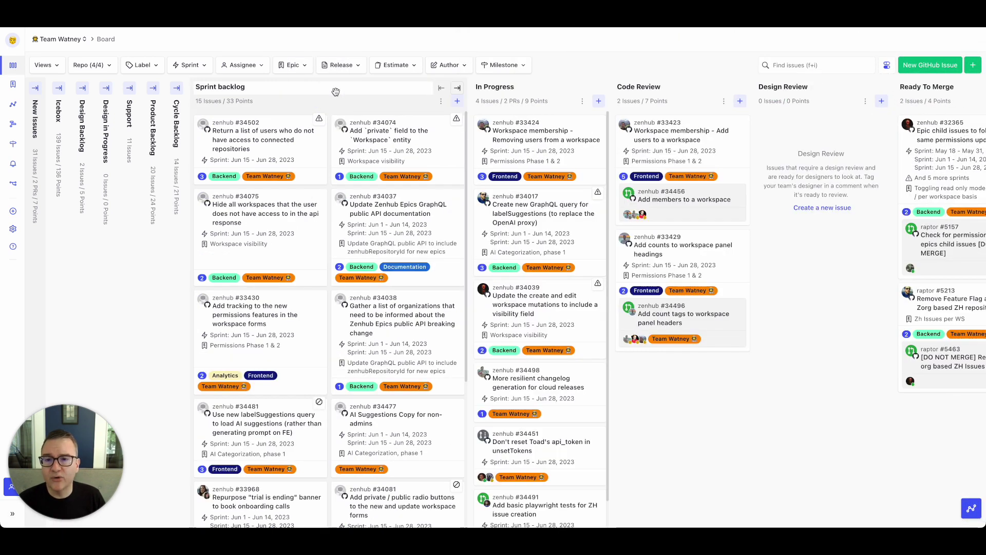
{"action": "left_click", "coordinate": [457, 88]}
{"action": "left_click", "coordinate": [597, 89]}
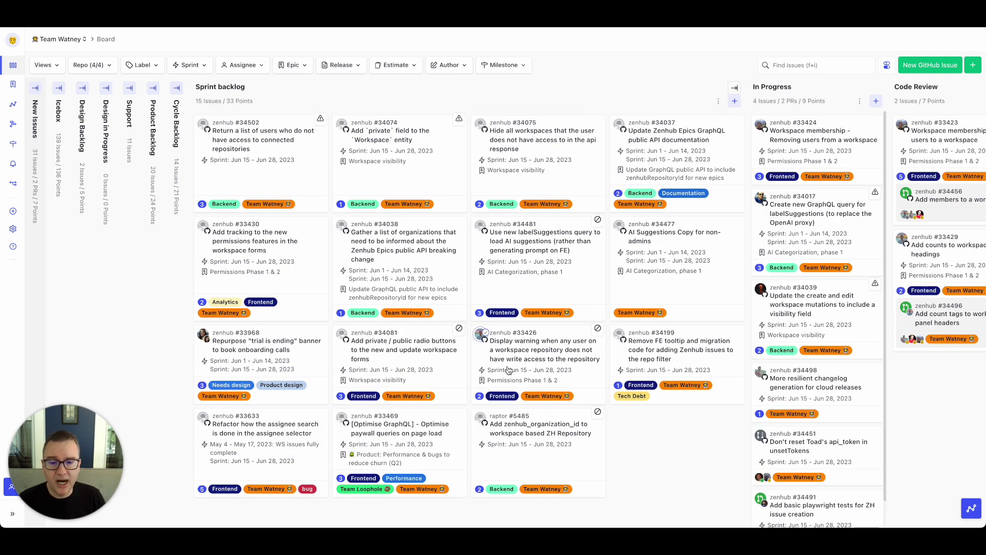
{"action": "left_click", "coordinate": [257, 145]}
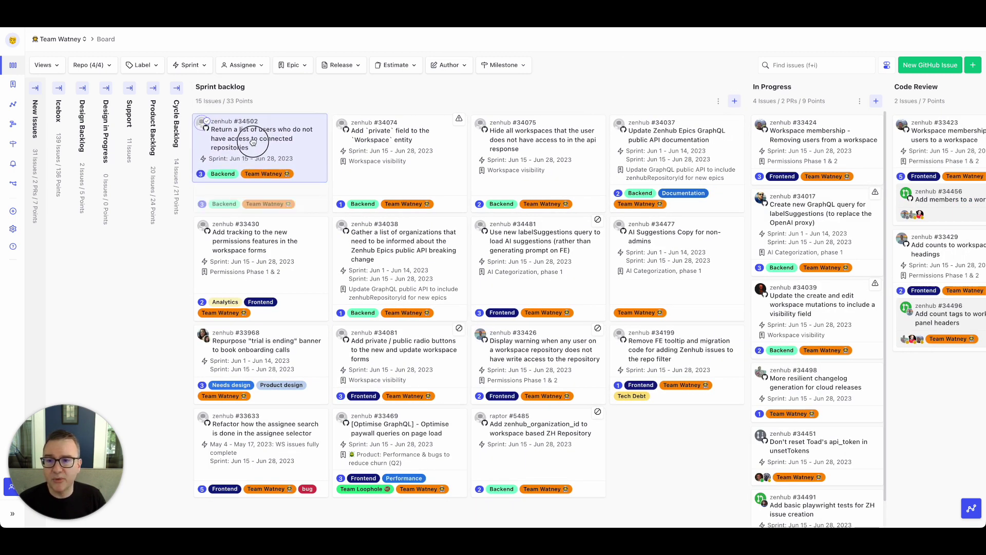
{"action": "left_click_drag", "start_coordinate": [379, 146], "coordinate": [375, 145]}
{"action": "left_click", "coordinate": [522, 139]}
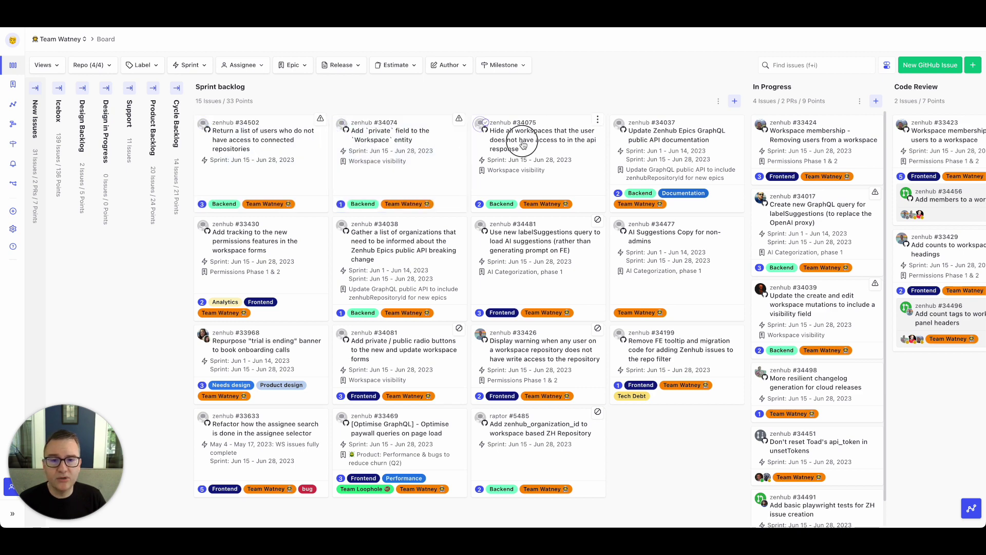
{"action": "left_click", "coordinate": [638, 142]}
{"action": "left_click", "coordinate": [276, 255]}
{"action": "left_click", "coordinate": [418, 237]}
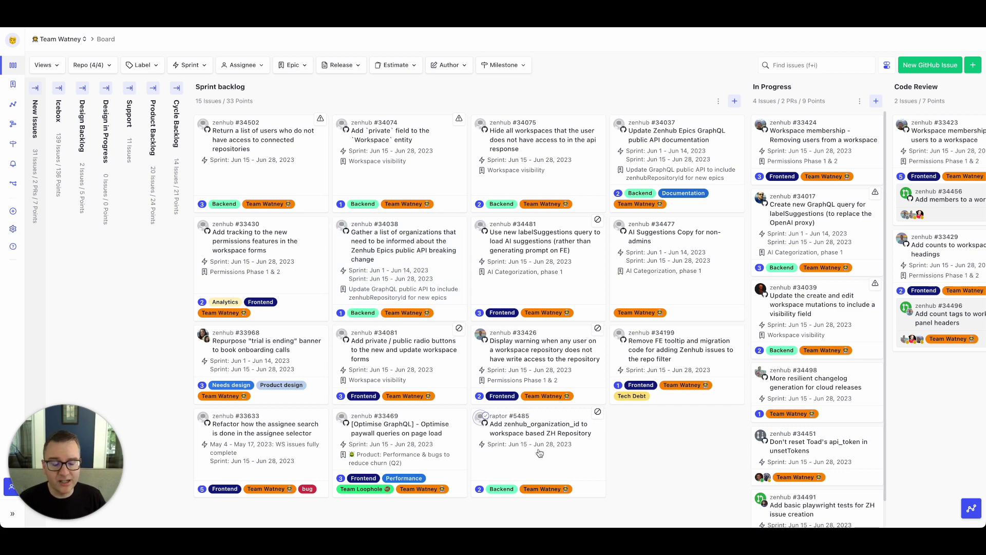
{"action": "left_click_drag", "start_coordinate": [540, 452], "coordinate": [578, 476]}
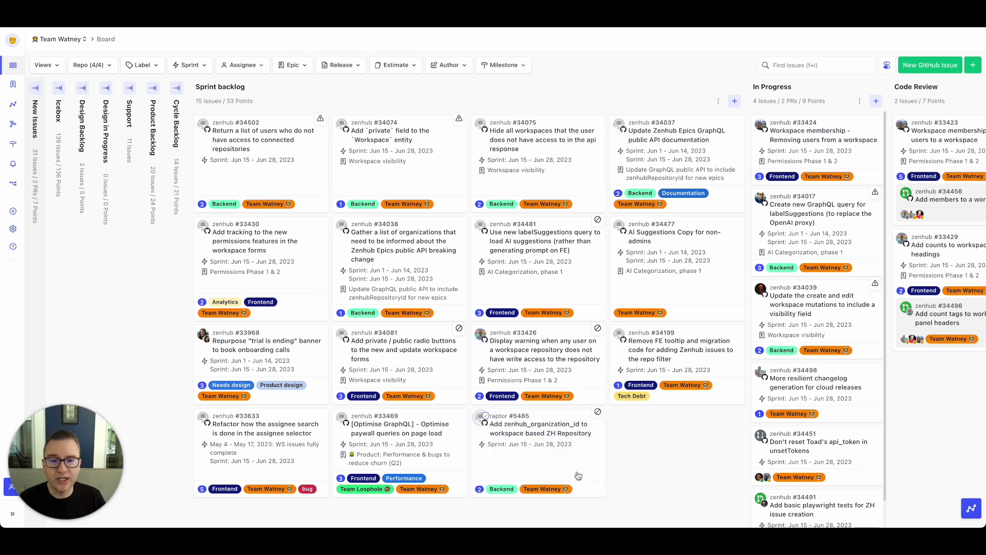
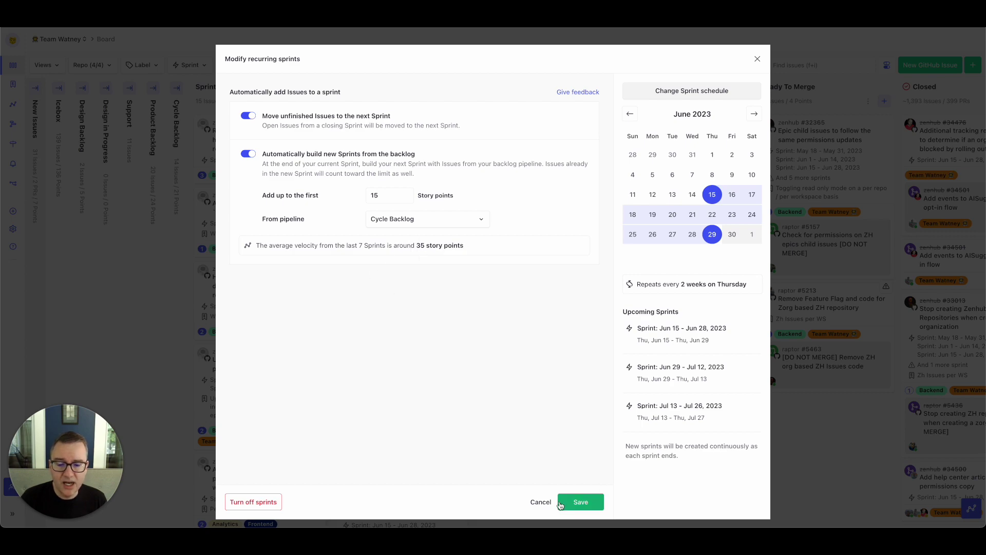
Step: Close the recurring sprint settings without saving
{"action": "left_click", "coordinate": [542, 503]}
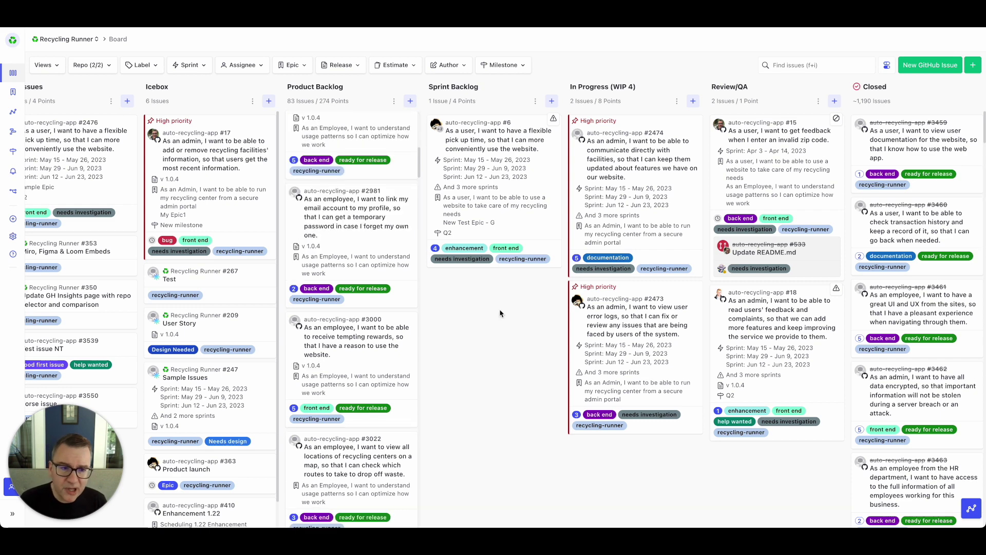
Step: Assign all issues in the Review/QA, In Progress and Sprint Backlog pipelines to the Jun 12 - Jun 23, 2023 sprint, and clear the selection
{"action": "left_click", "coordinate": [820, 104]}
{"action": "left_click", "coordinate": [842, 140]}
{"action": "left_click", "coordinate": [683, 102]}
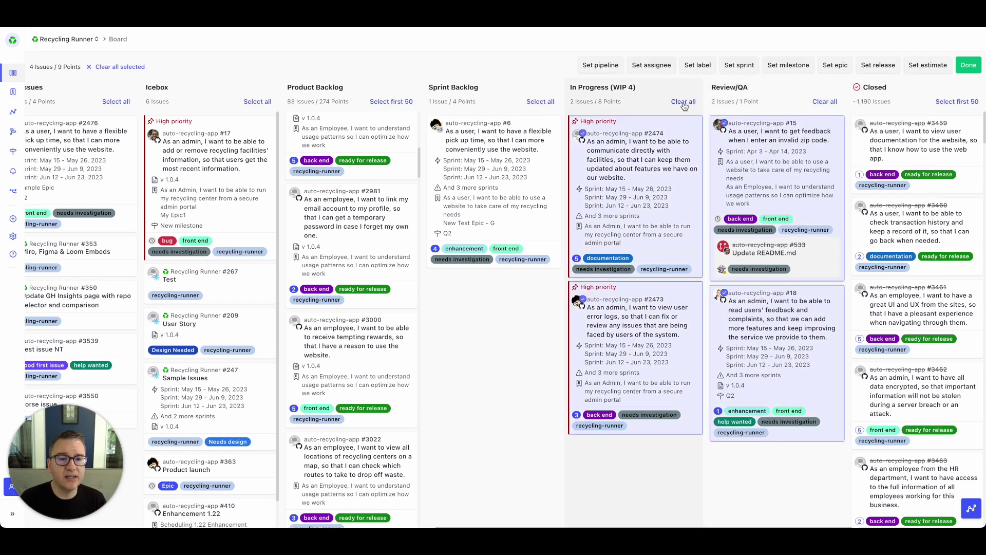
{"action": "left_click", "coordinate": [540, 102]}
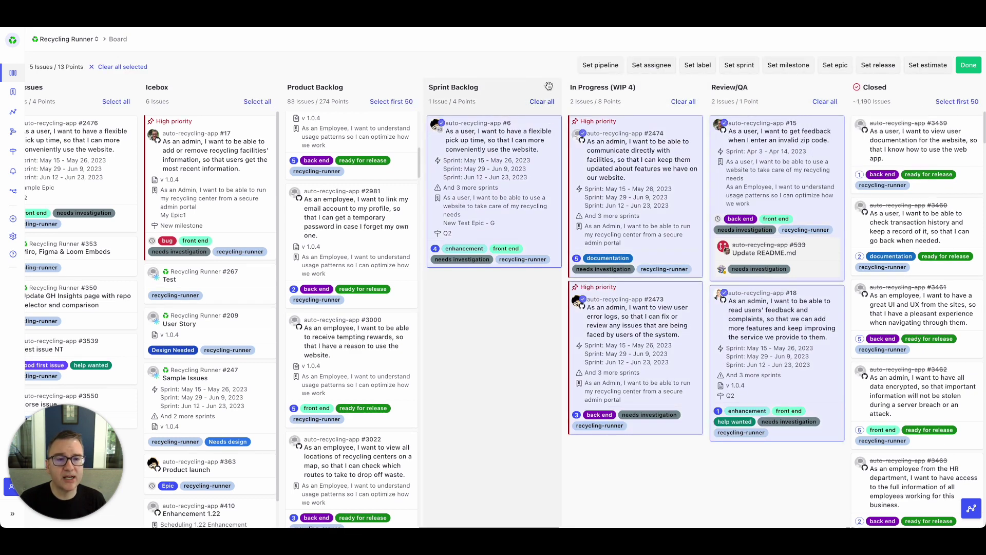
{"action": "left_click", "coordinate": [743, 72]}
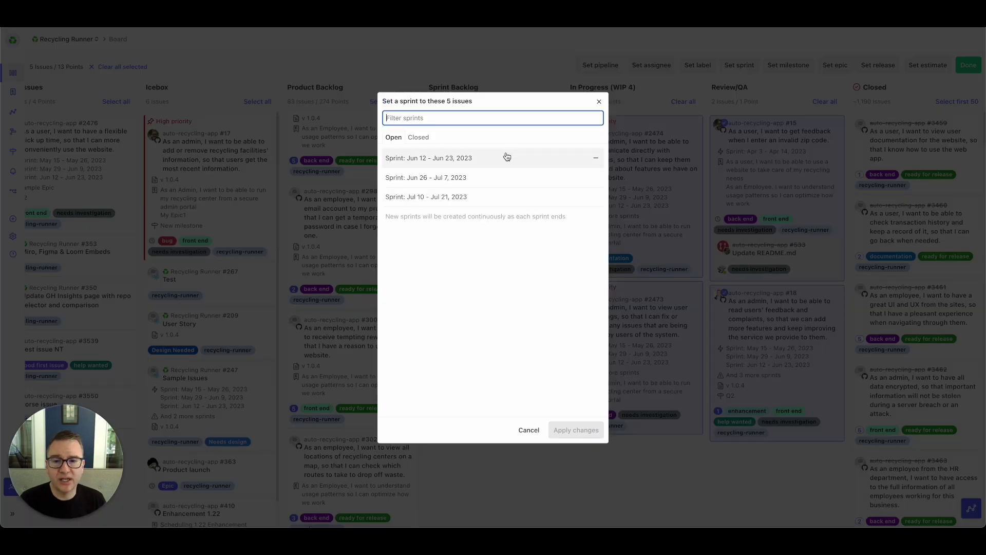
{"action": "left_click", "coordinate": [570, 429]}
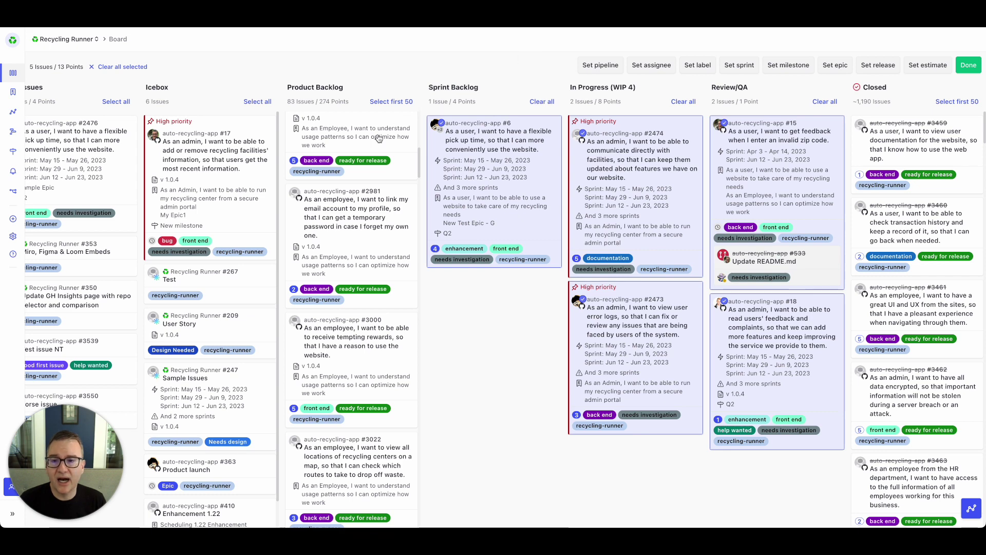
{"action": "scroll", "coordinate": [344, 144], "scroll_direction": "up", "scroll_amount": 1}
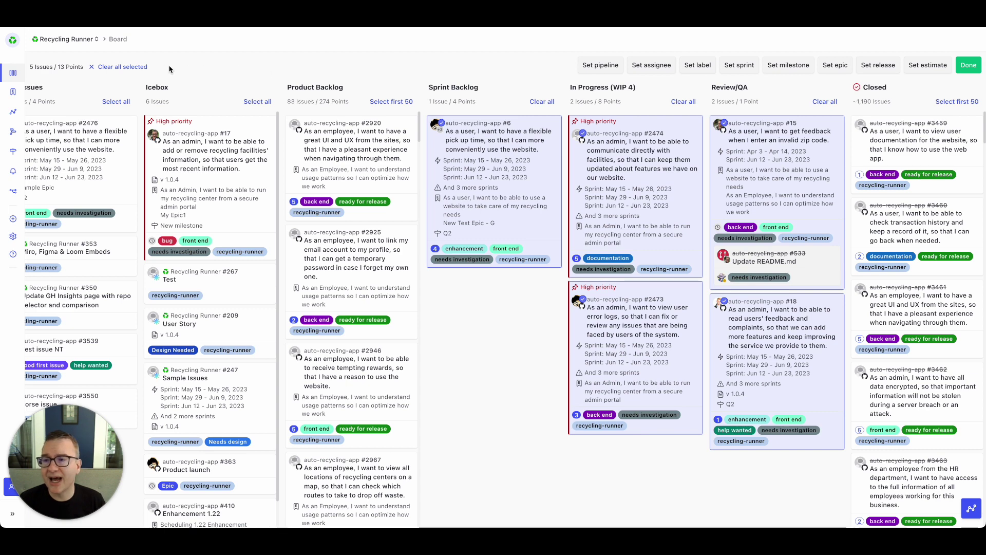
{"action": "left_click", "coordinate": [123, 67]}
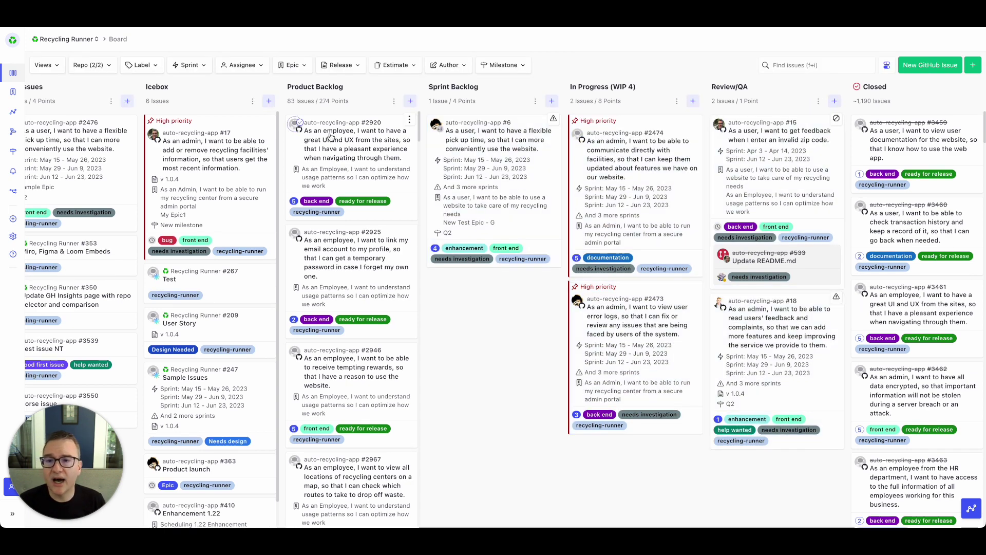
Step: Assign Product Backlog issues #2920, #2925, #2946 and #2967 to the Jun 12 - Jun 23, 2023 sprint, and finish multi-selection
{"action": "left_click", "coordinate": [297, 125]}
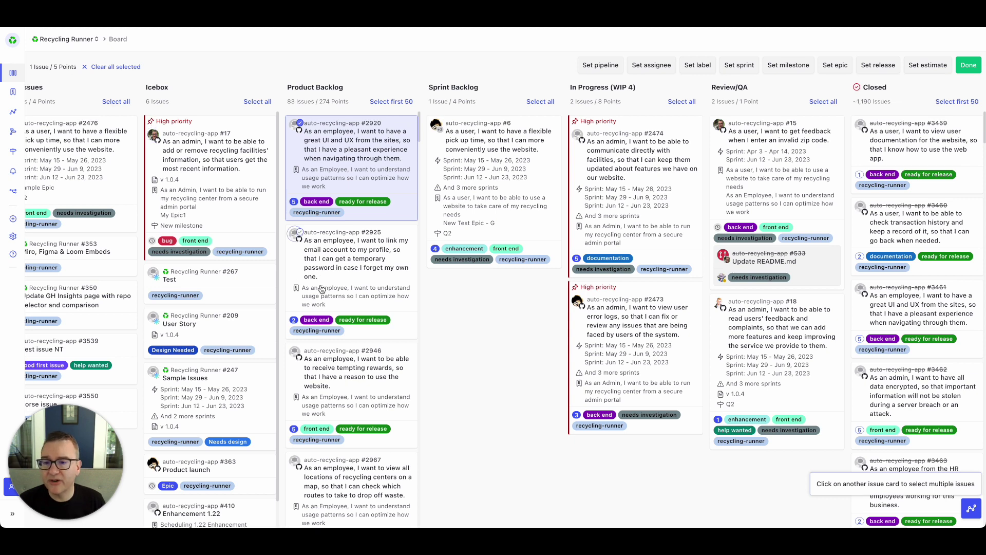
{"action": "left_click", "coordinate": [335, 268]}
{"action": "left_click", "coordinate": [352, 378]}
{"action": "scroll", "coordinate": [352, 375], "scroll_direction": "down", "scroll_amount": 2}
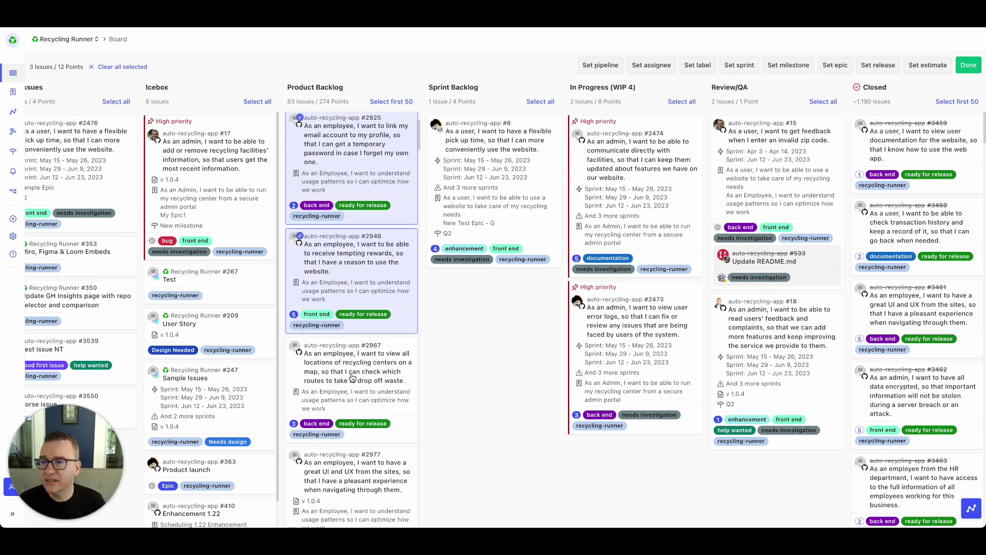
{"action": "left_click", "coordinate": [350, 366]}
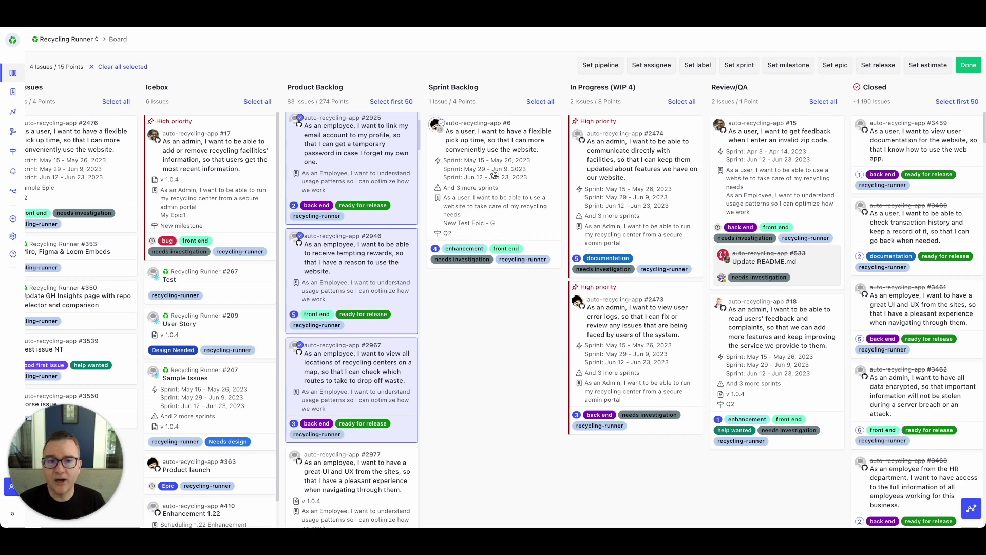
{"action": "left_click", "coordinate": [740, 64]}
{"action": "left_click", "coordinate": [462, 157]}
{"action": "left_click", "coordinate": [576, 430]}
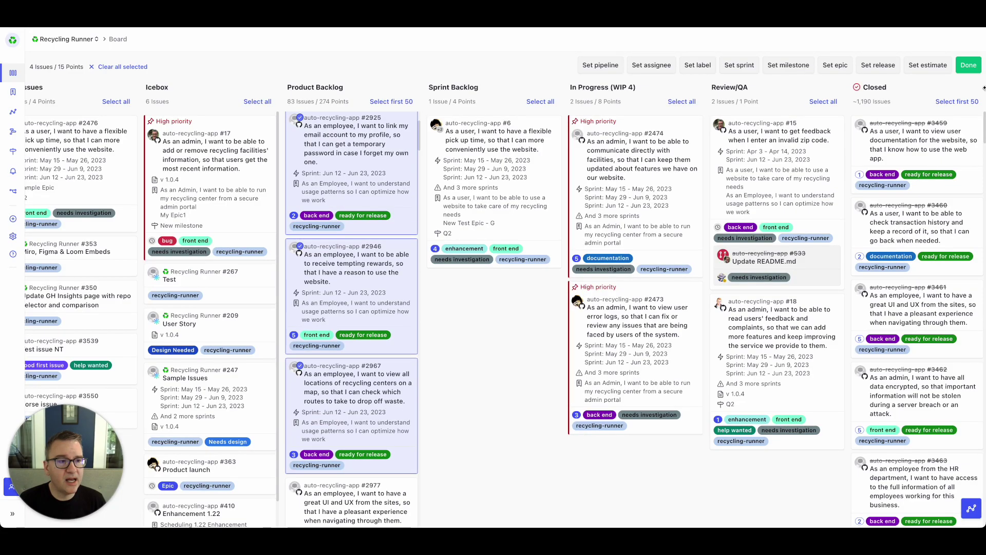
{"action": "left_click", "coordinate": [968, 65]}
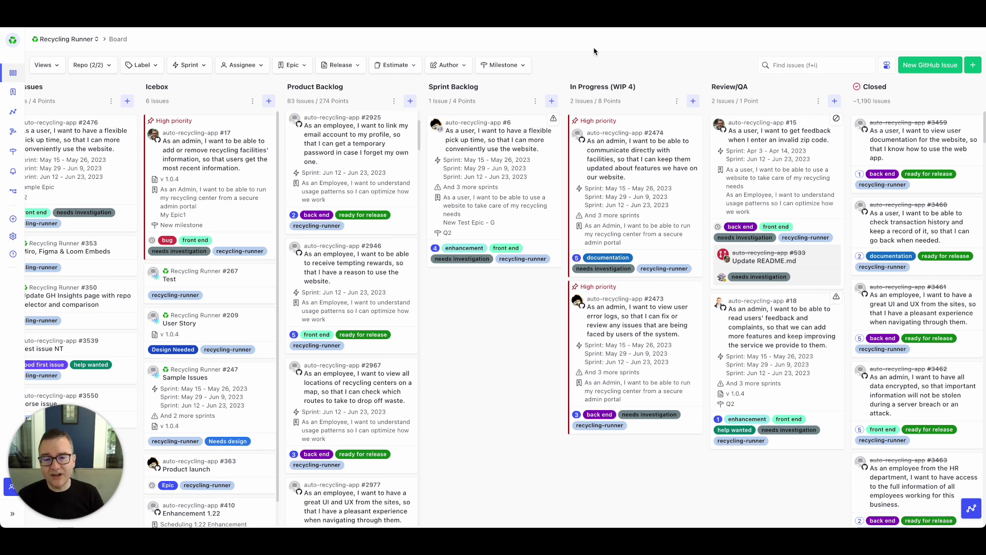